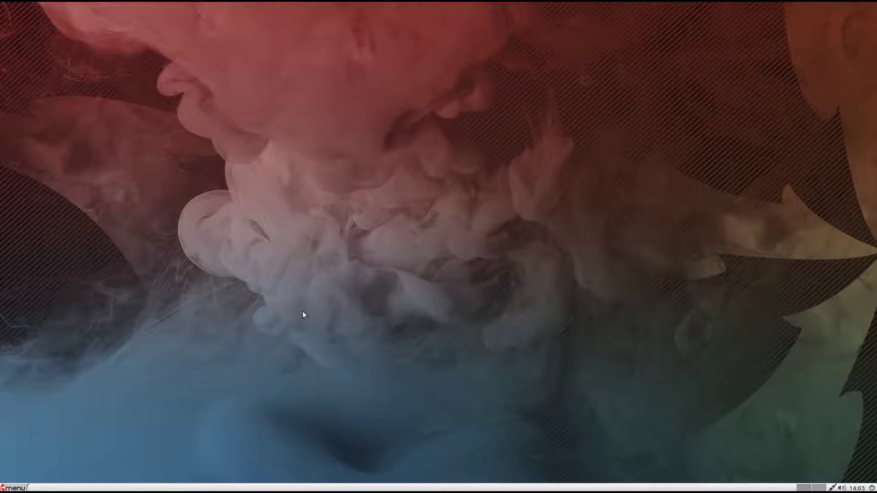
# Set the desktop wallpaper to Peppermint3_3.png from the peppermint wallpapers folder and close the desktop preferences.
pyautogui.rightClick(383, 143)
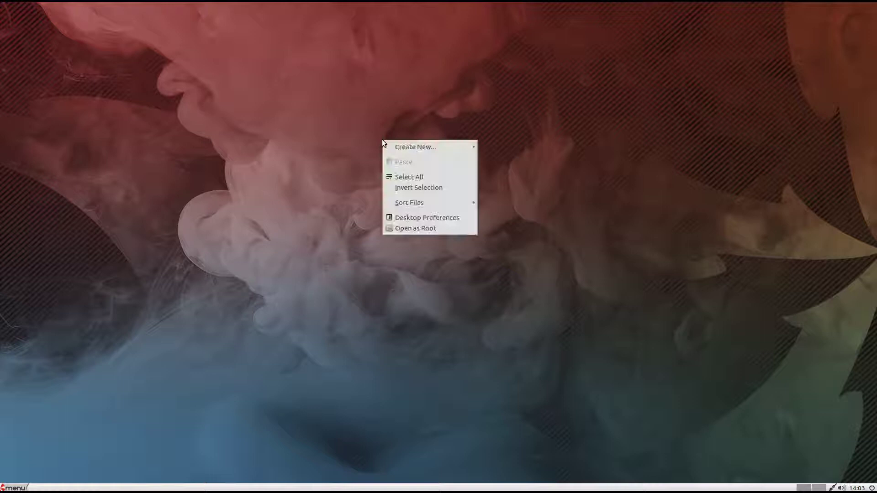
pyautogui.click(412, 218)
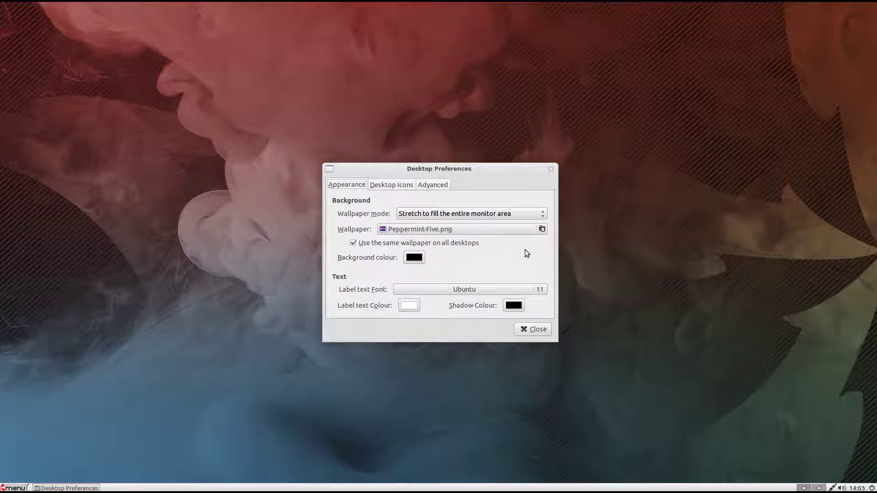
pyautogui.click(542, 229)
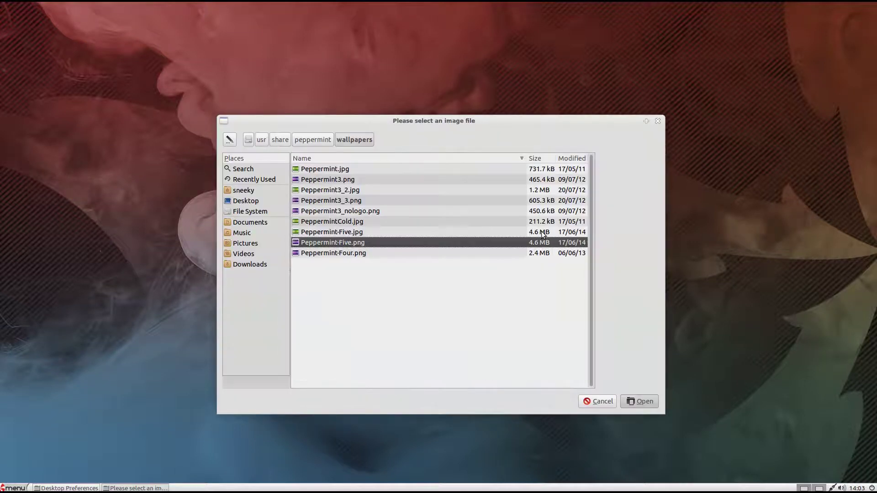
pyautogui.click(378, 212)
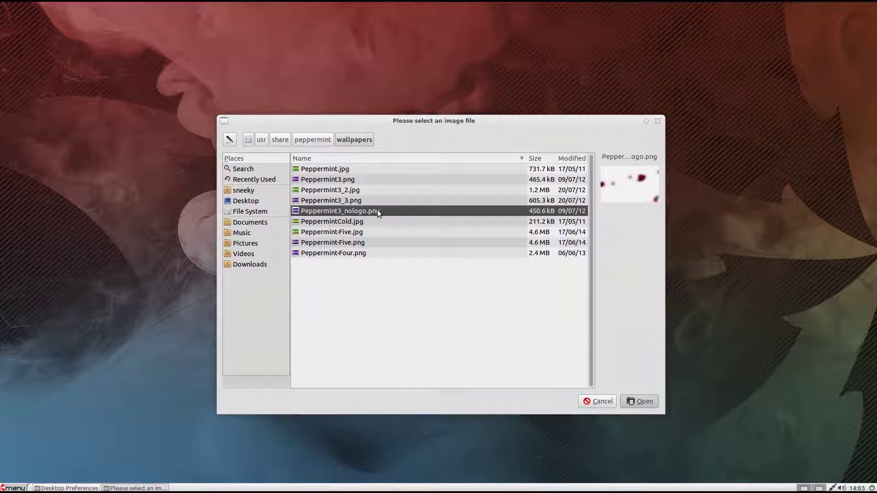
pyautogui.click(378, 203)
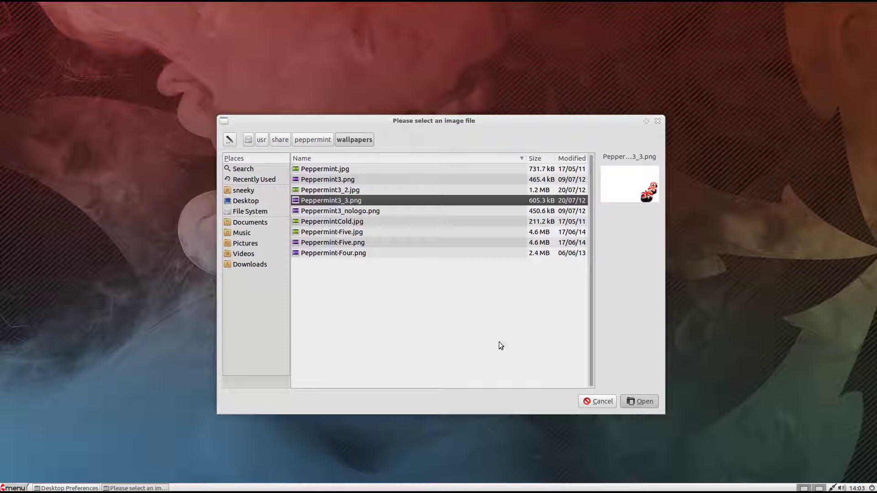
pyautogui.click(633, 403)
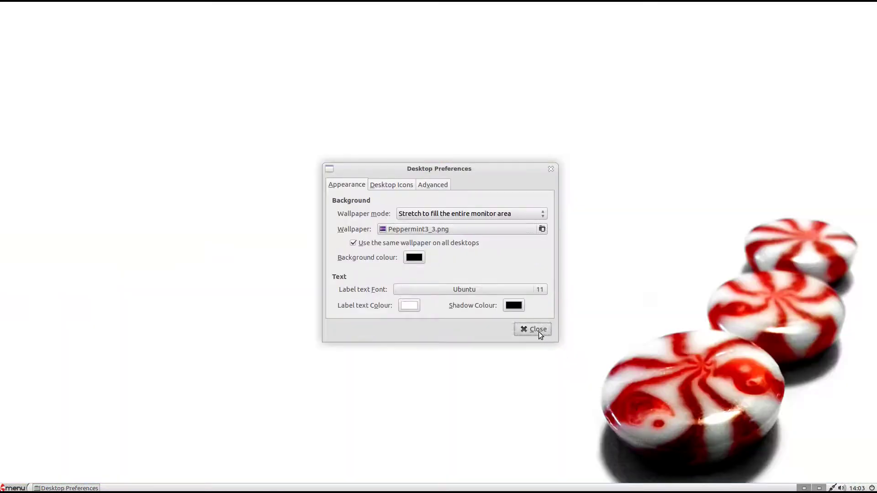
pyautogui.click(539, 331)
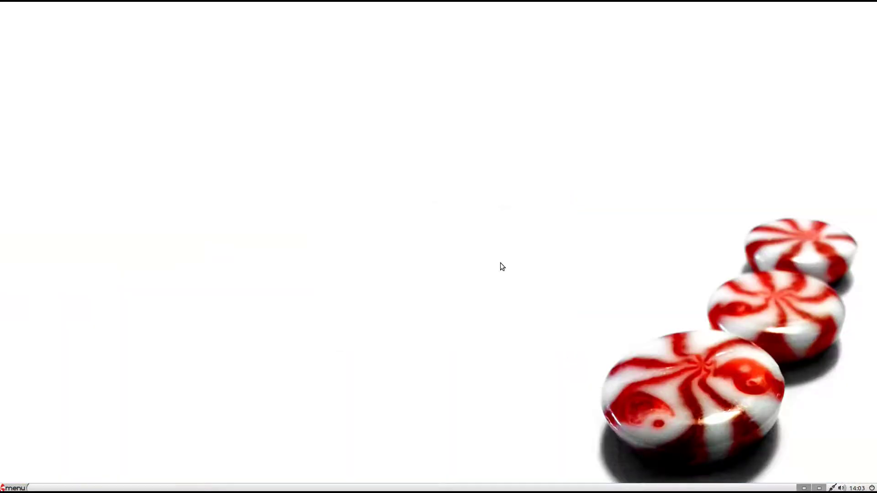
# Preview the other supplied wallpapers, set PeppermintCold.jpg as the desktop wallpaper, and close the desktop preferences.
pyautogui.rightClick(415, 208)
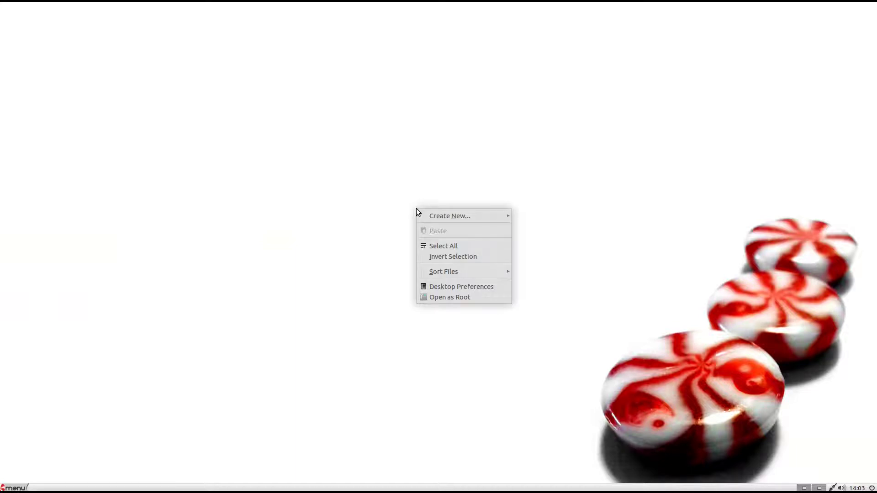
pyautogui.click(449, 287)
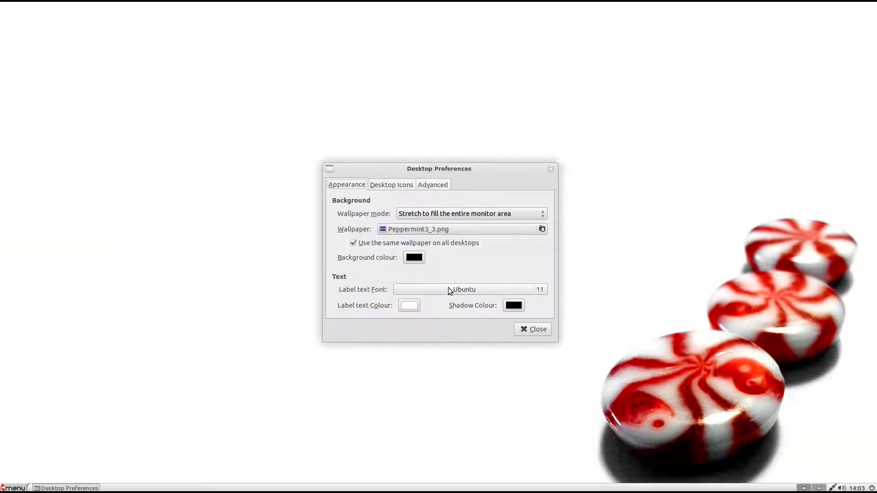
pyautogui.click(543, 230)
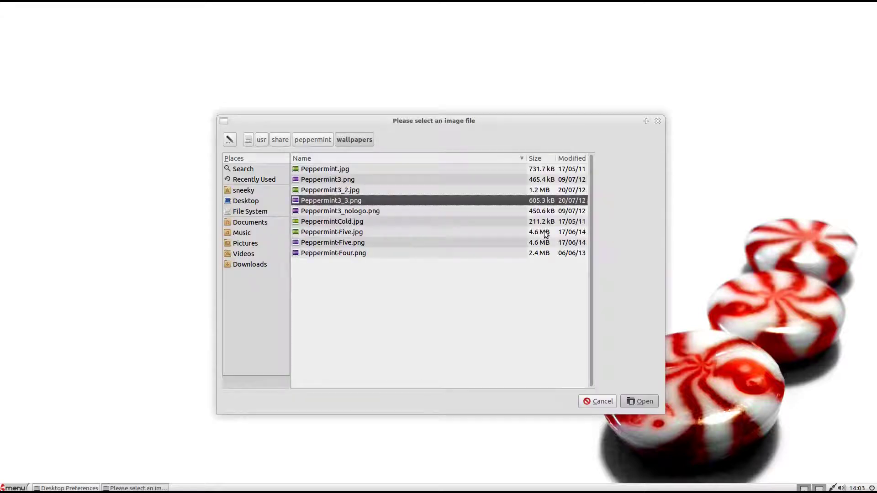
pyautogui.click(370, 190)
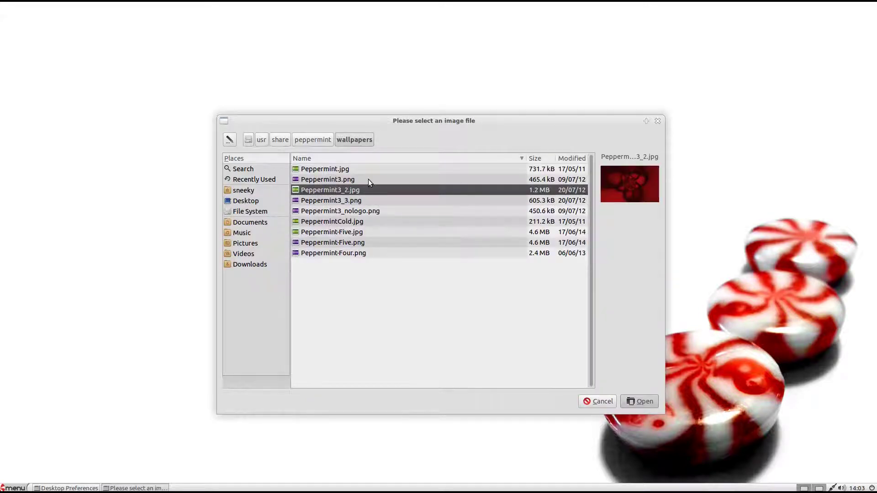
pyautogui.click(368, 180)
pyautogui.click(368, 169)
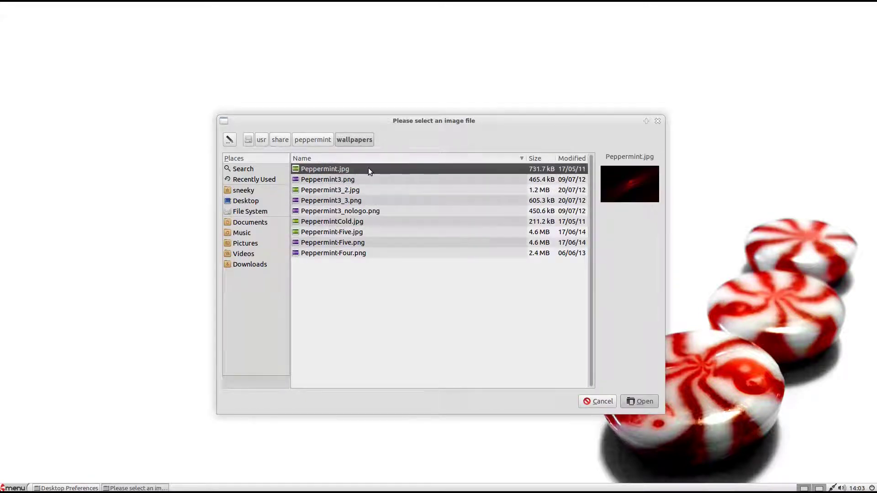
pyautogui.click(375, 243)
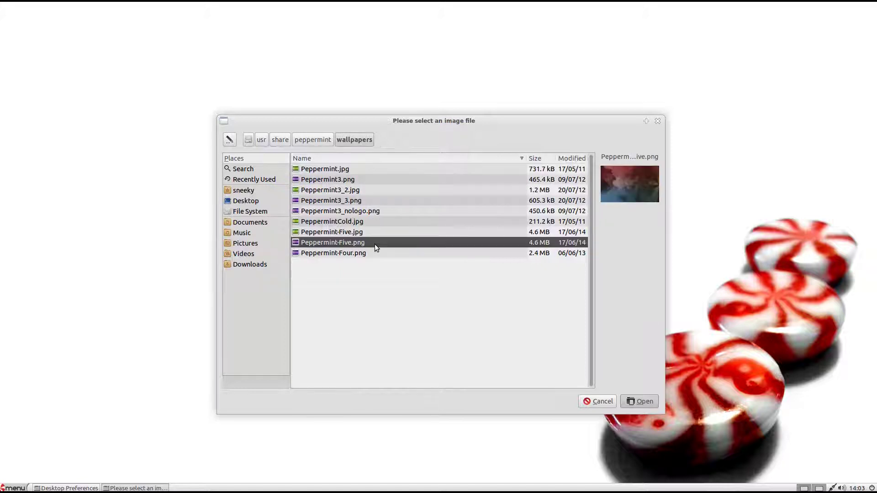
pyautogui.click(377, 253)
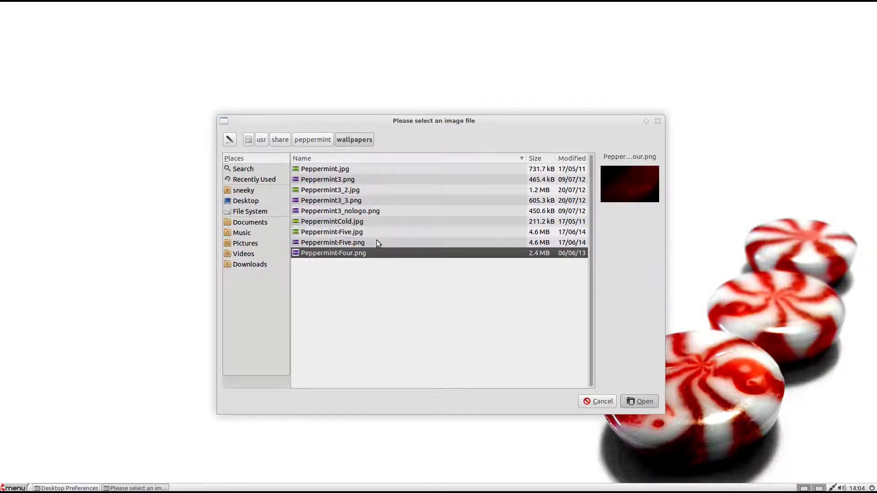
pyautogui.click(377, 243)
pyautogui.click(380, 221)
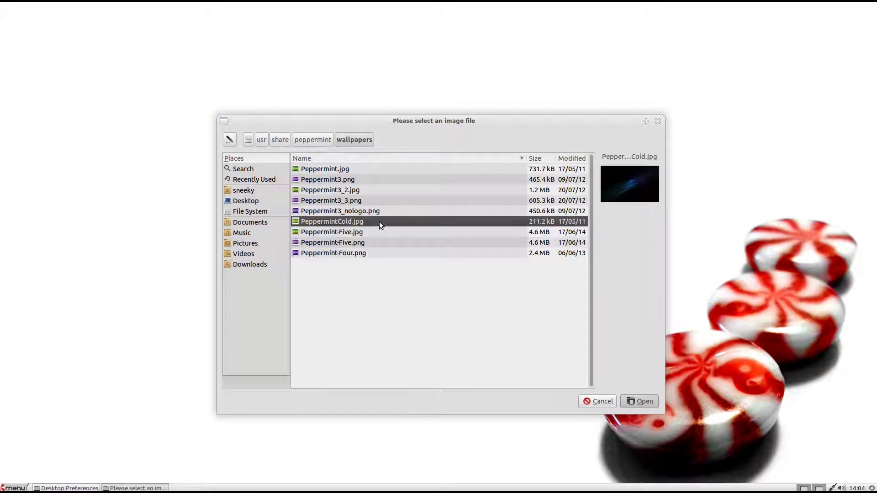
pyautogui.click(639, 402)
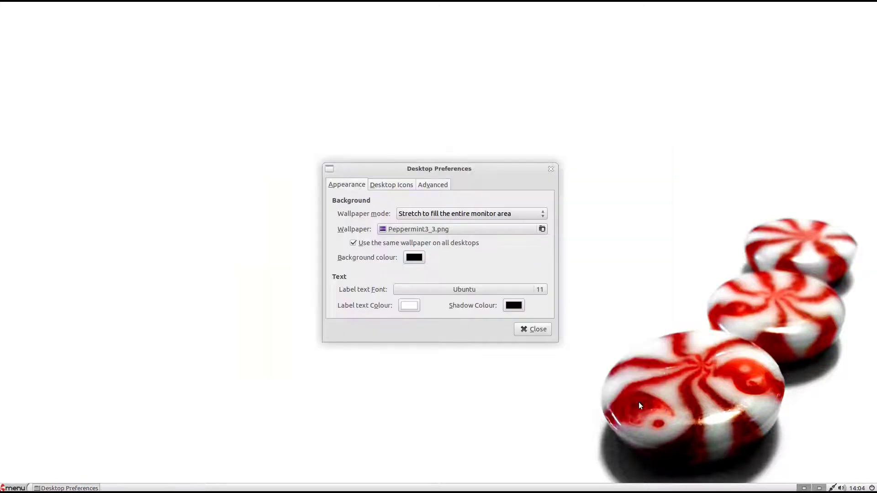
pyautogui.click(539, 331)
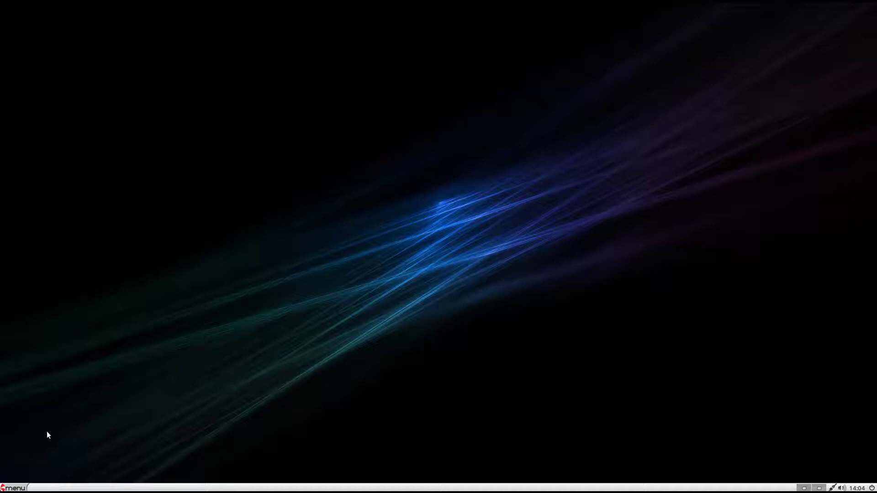
# Look through the installed application categories, open the Terminal from the accessories, and close it again.
pyautogui.click(14, 488)
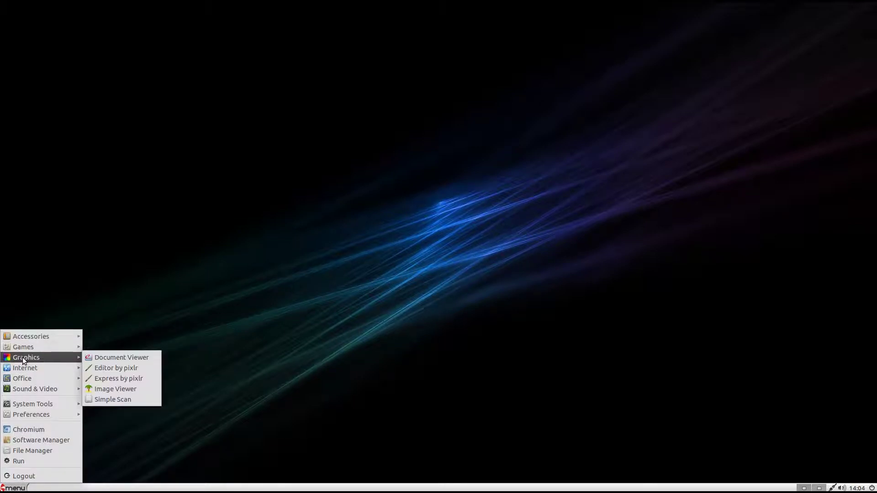
pyautogui.moveTo(25, 392)
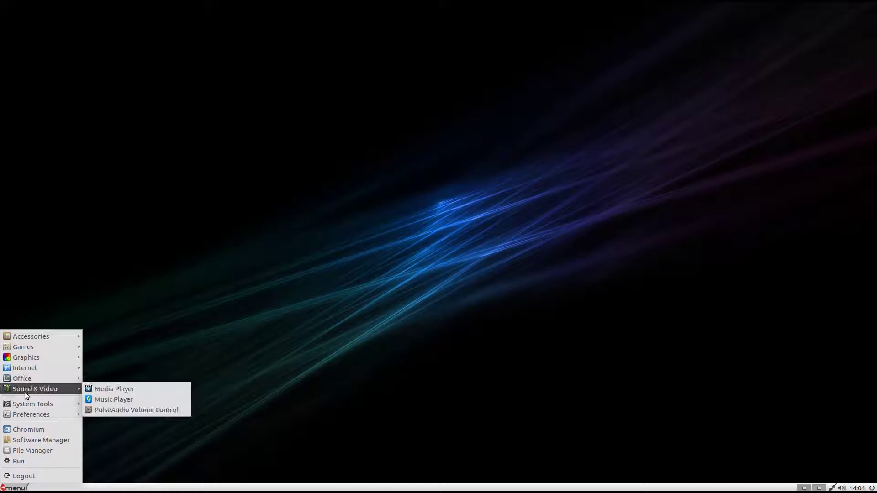
pyautogui.moveTo(27, 414)
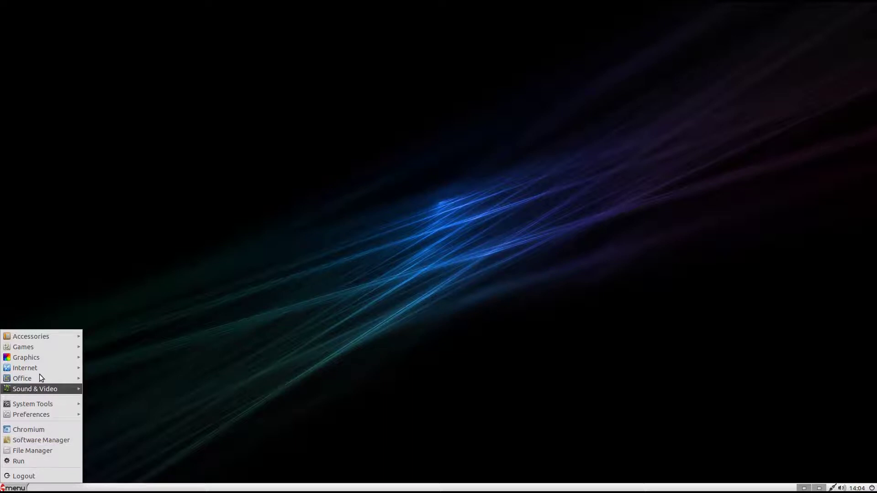
pyautogui.moveTo(45, 341)
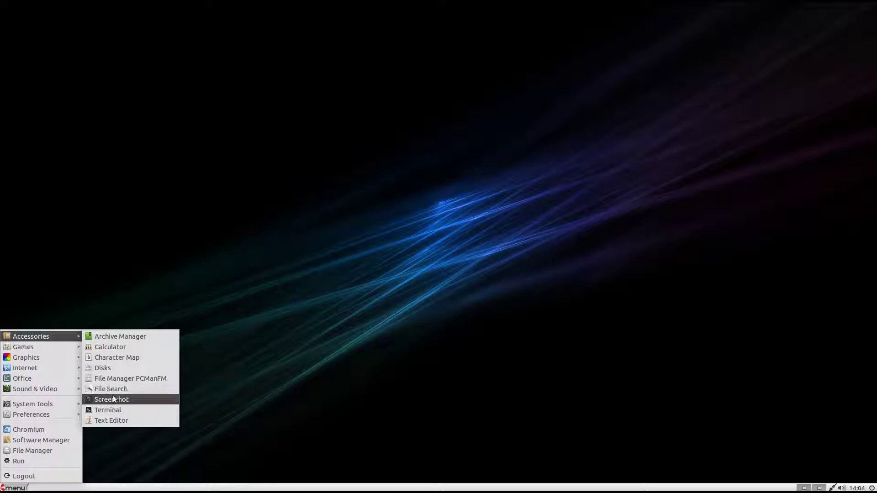
pyautogui.click(111, 411)
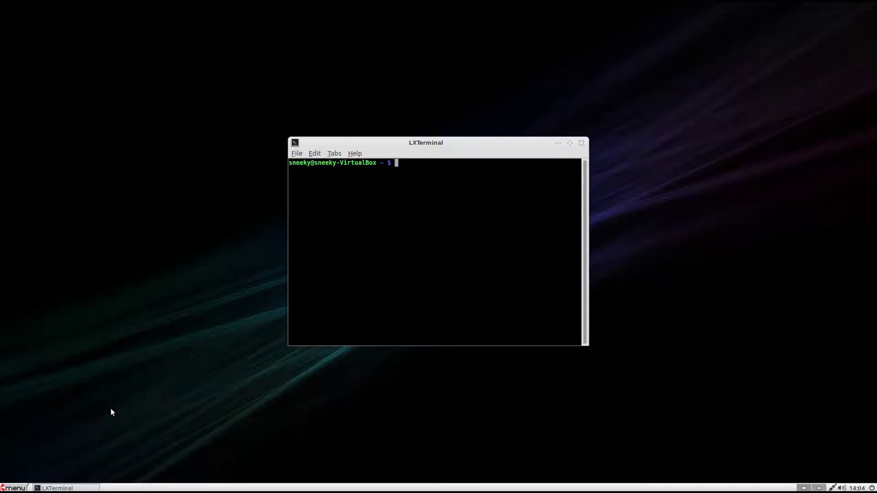
pyautogui.click(581, 143)
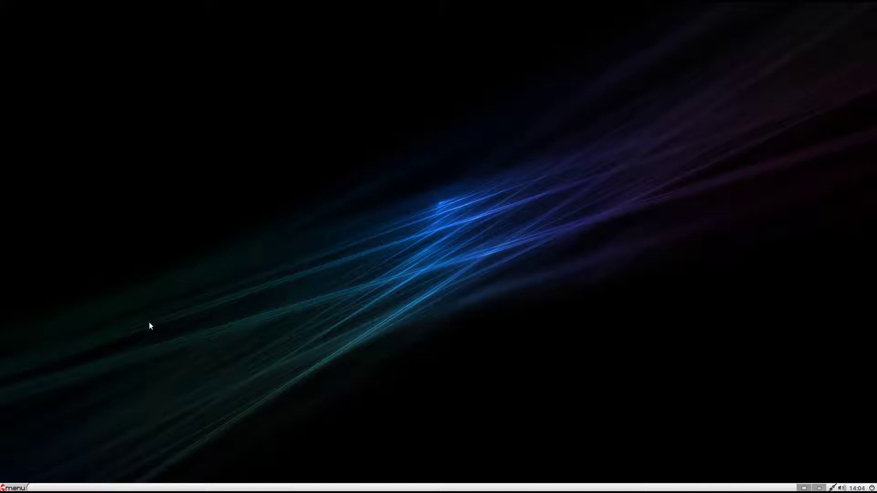
# Launch the 2D/3D Chess game to view its board, then close its window.
pyautogui.click(17, 488)
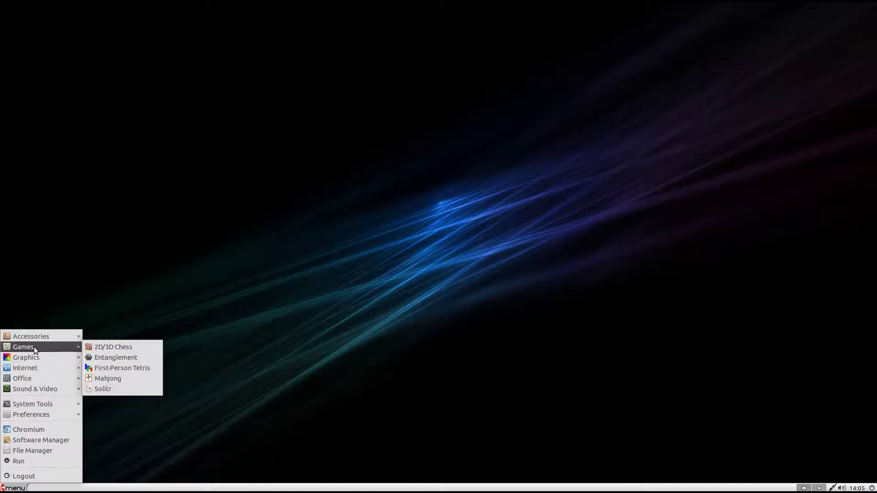
pyautogui.click(106, 349)
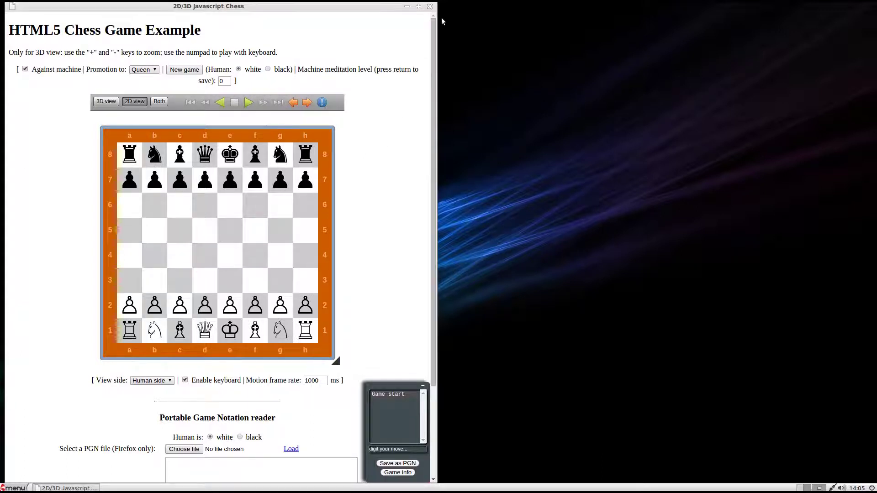
pyautogui.click(429, 6)
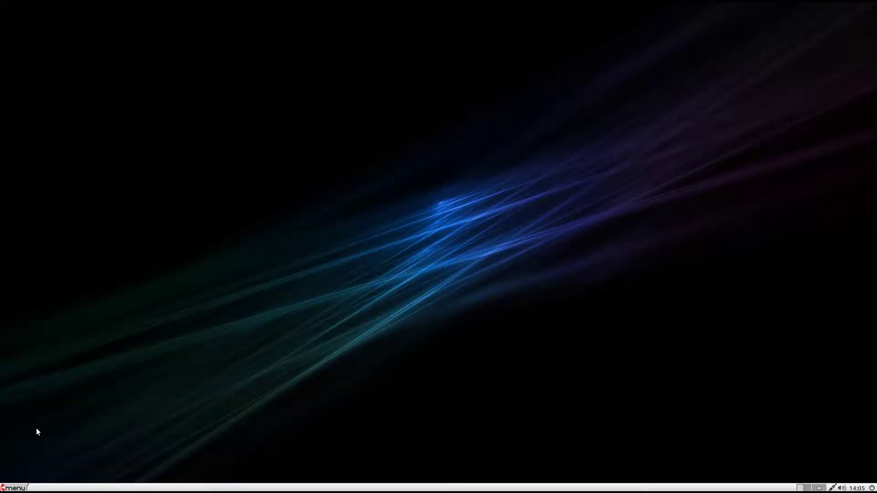
# Launch the Mahjong game to view its start page, then close its window.
pyautogui.click(15, 488)
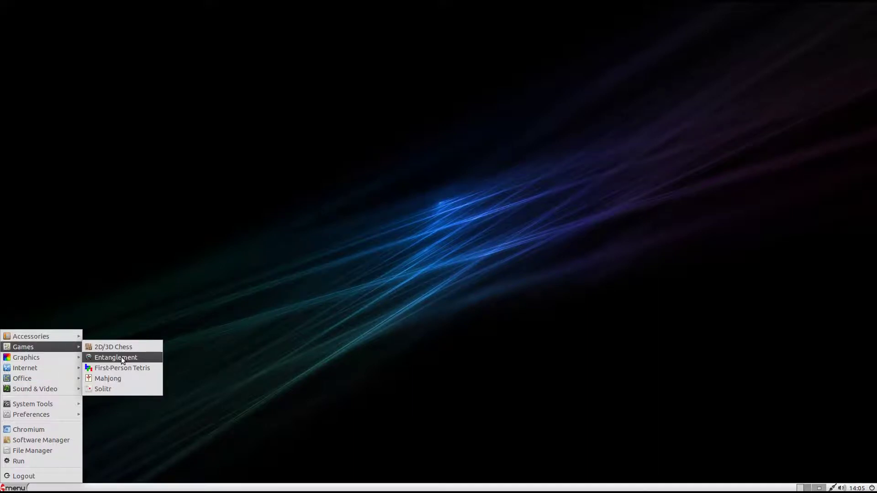
pyautogui.click(117, 378)
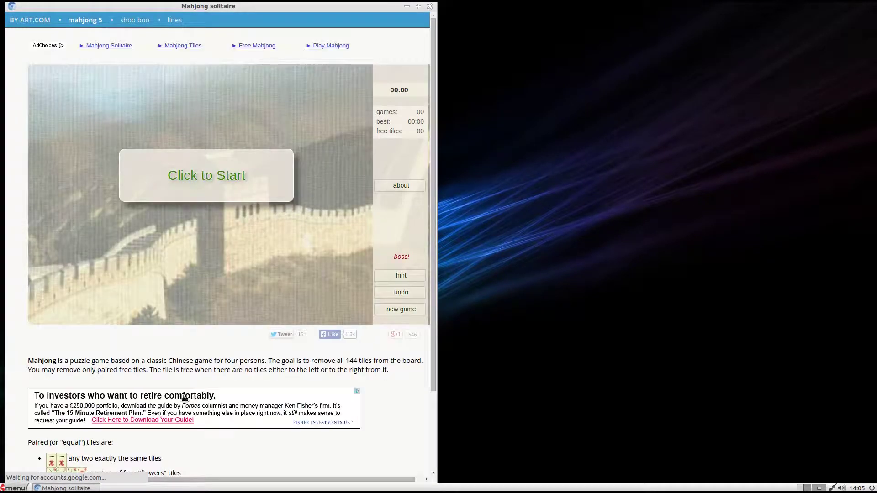
pyautogui.click(430, 6)
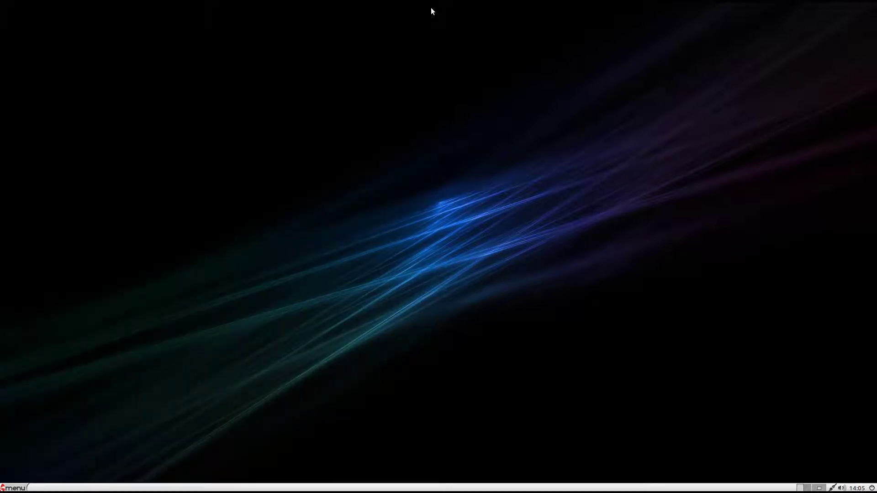
# Open the Peppermint online user guide in a maximized window and go to Chapter 2 - An Intro to the Desktop.
pyautogui.click(13, 488)
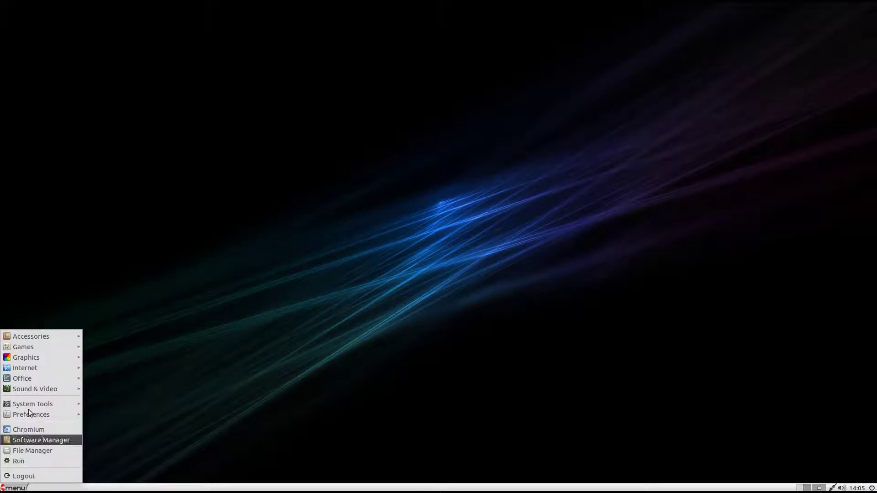
pyautogui.moveTo(35, 360)
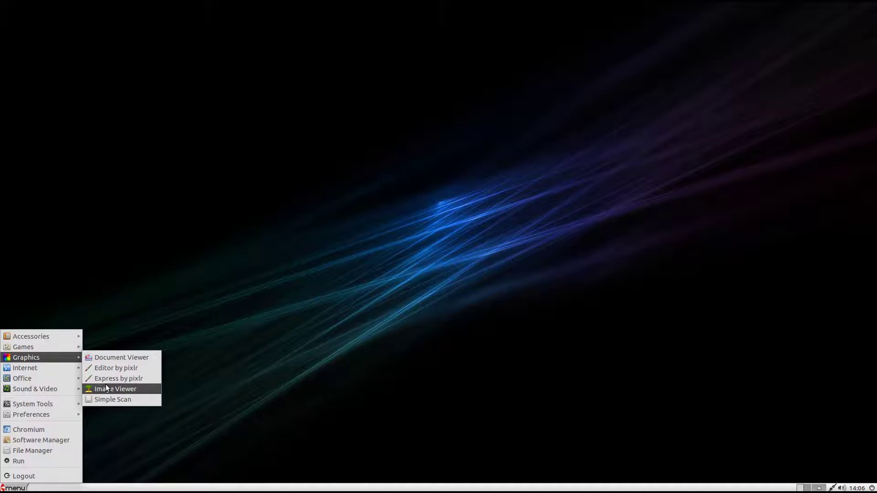
pyautogui.moveTo(53, 371)
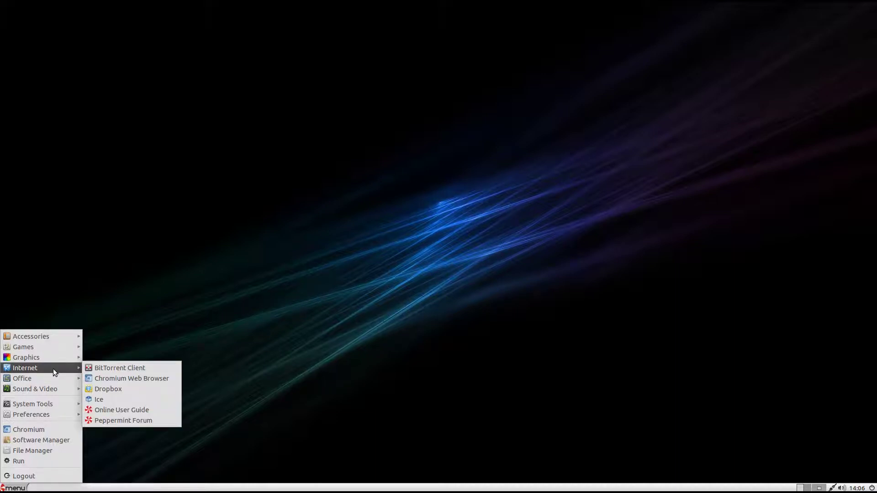
pyautogui.click(116, 420)
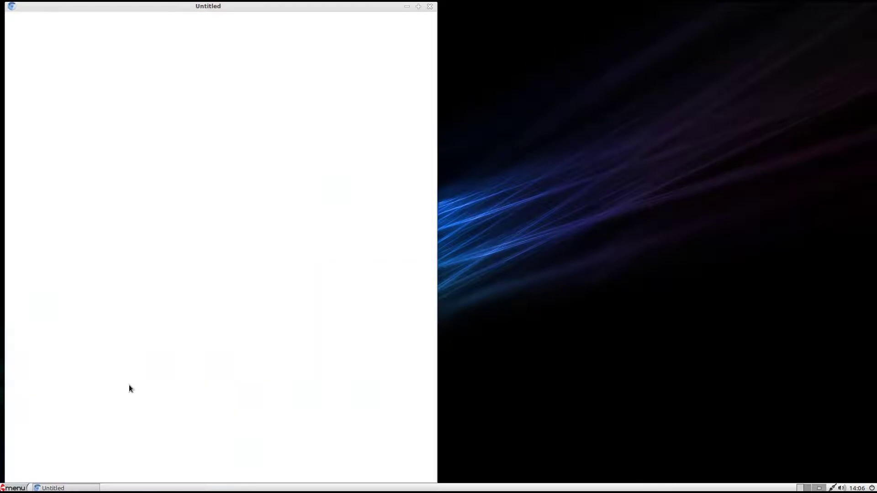
pyautogui.click(418, 8)
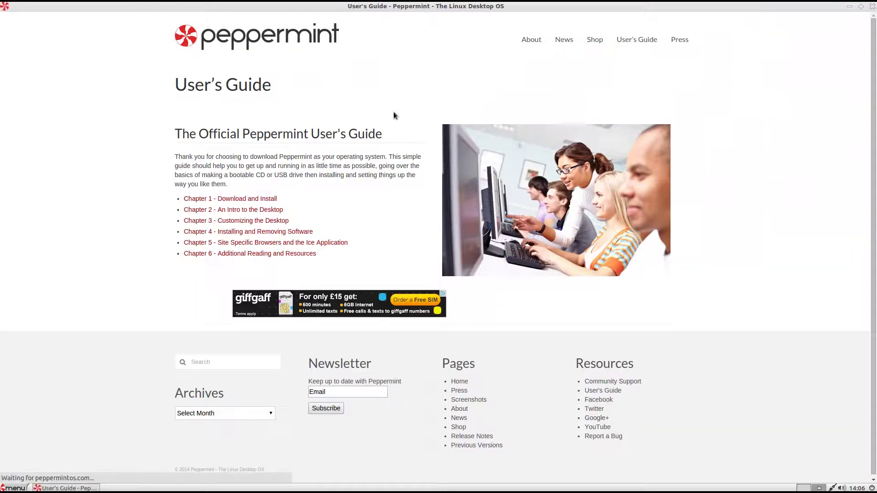
pyautogui.click(269, 209)
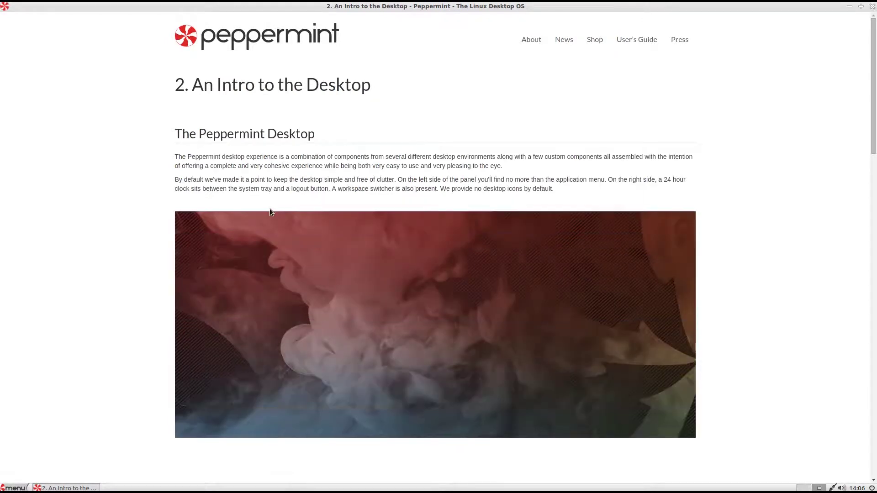
# Read through the Intro to the Desktop chapter down to the section on default applications, and close the user guide.
pyautogui.scroll(-1, 135, 182)
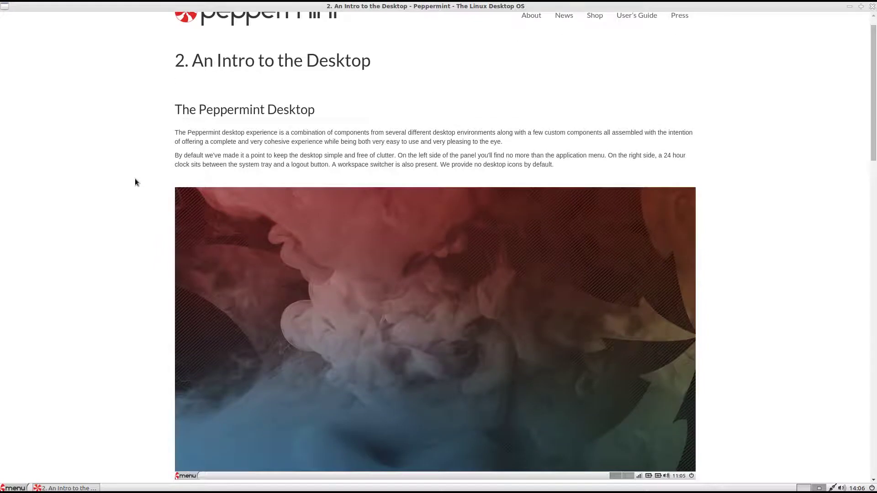
pyautogui.scroll(-6, 135, 182)
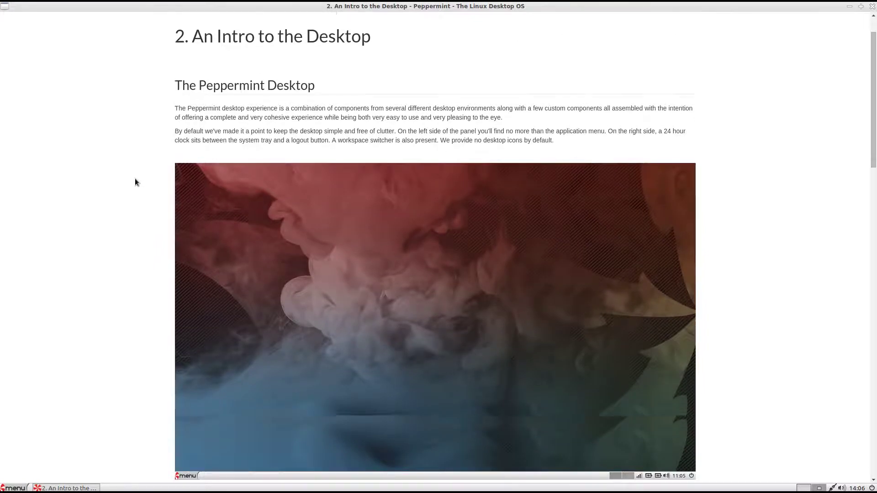
pyautogui.scroll(-9, 135, 182)
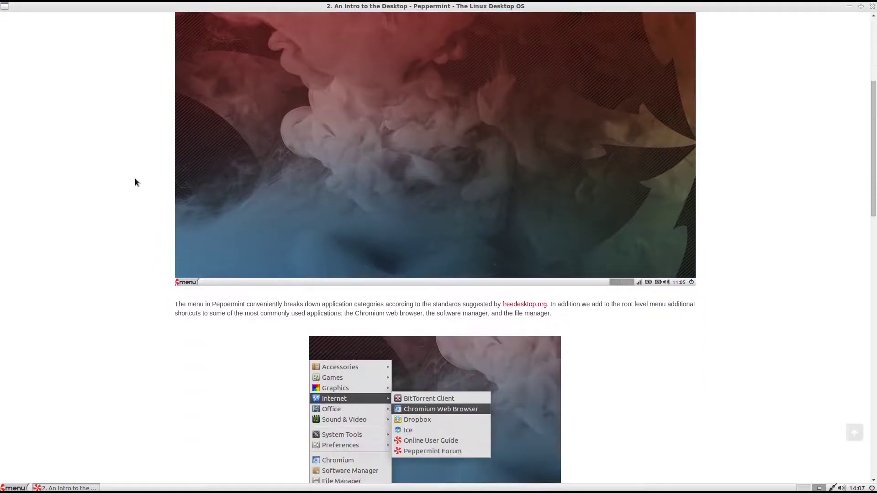
pyautogui.scroll(-2, 135, 179)
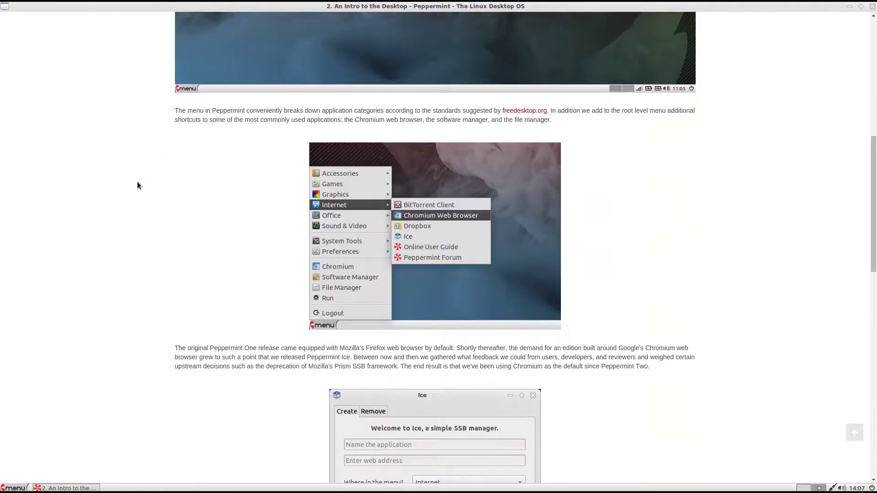
pyautogui.scroll(-1, 167, 275)
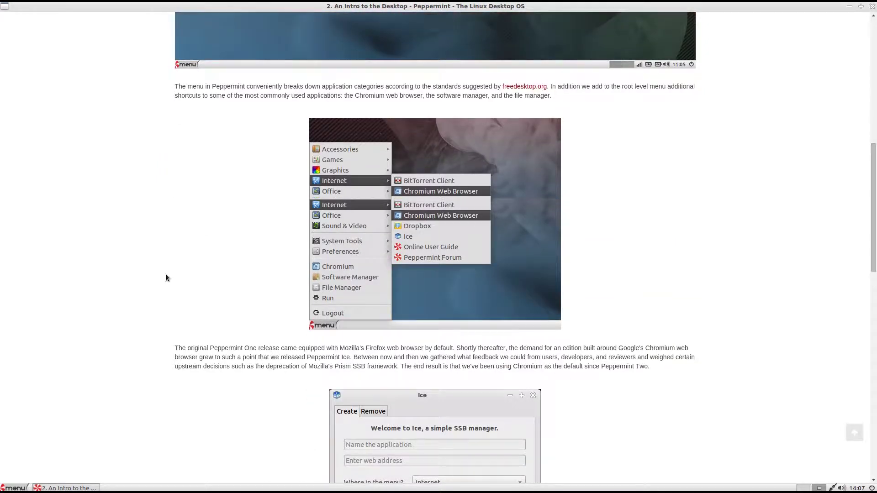
pyautogui.scroll(-10, 166, 275)
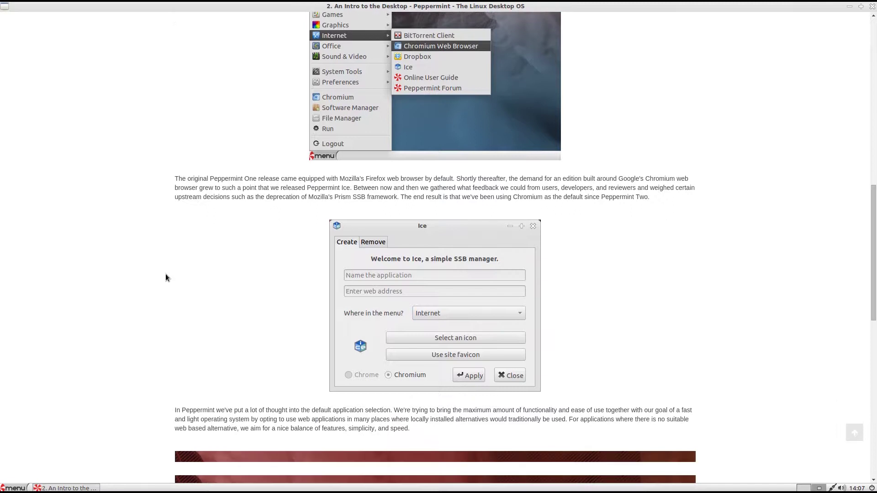
pyautogui.scroll(-8, 166, 276)
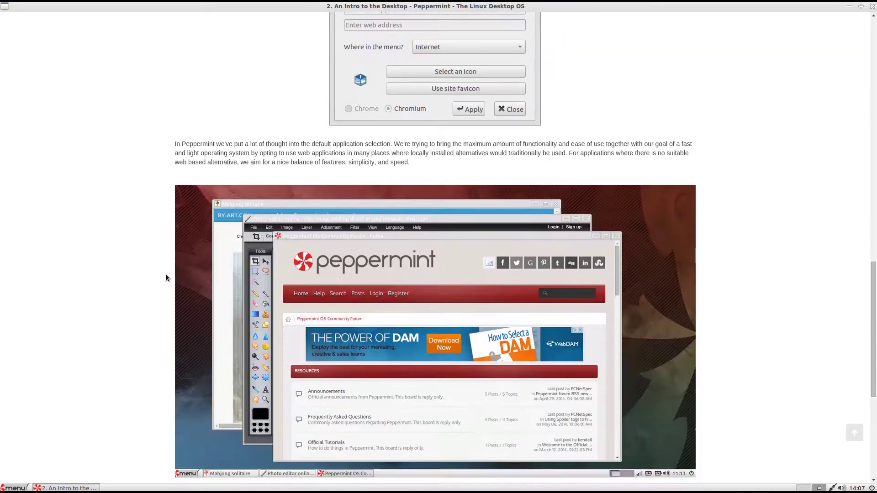
pyautogui.click(871, 7)
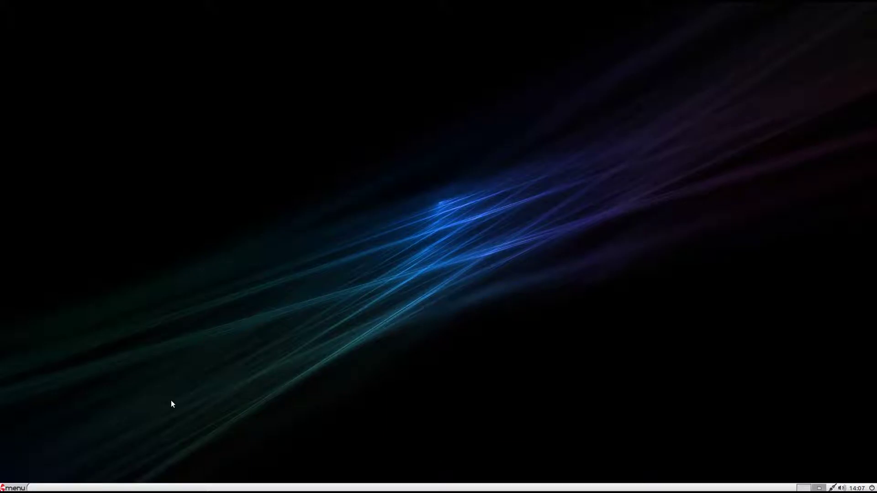
# Look through the Internet, Office and System Tools application categories, open the Task Manager to view resource usage, and quit it.
pyautogui.click(18, 488)
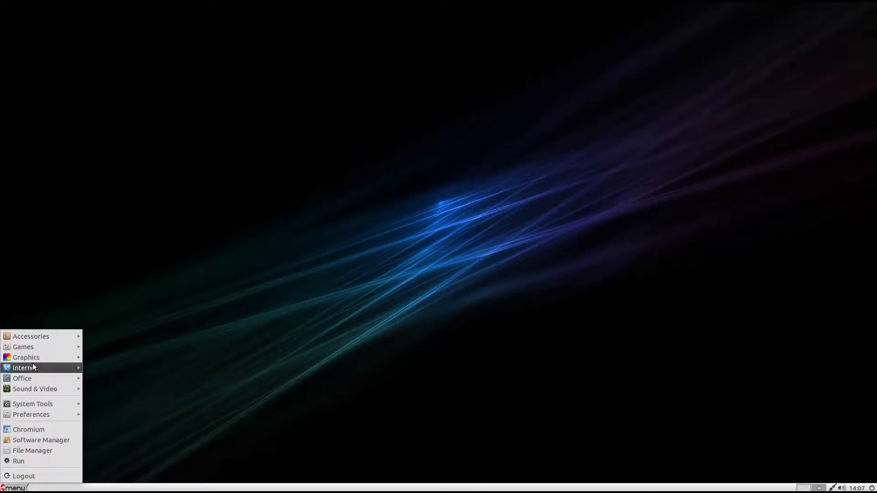
pyautogui.moveTo(33, 371)
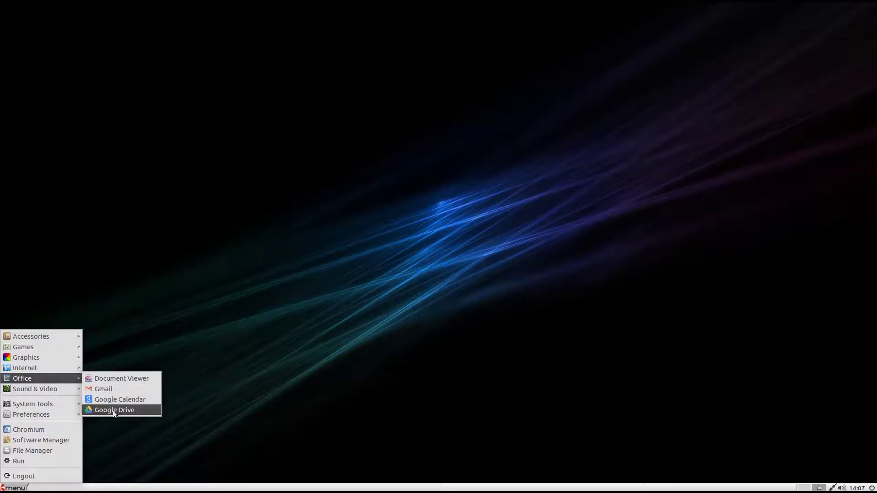
pyautogui.moveTo(64, 386)
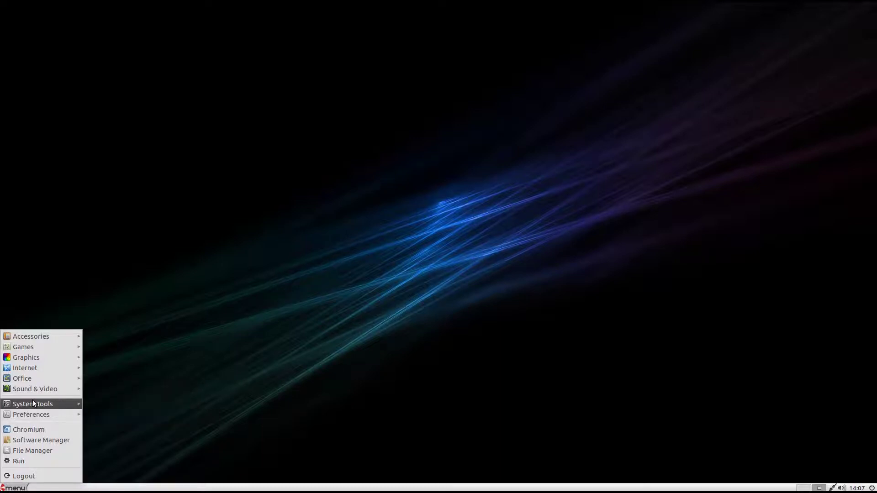
pyautogui.moveTo(33, 402)
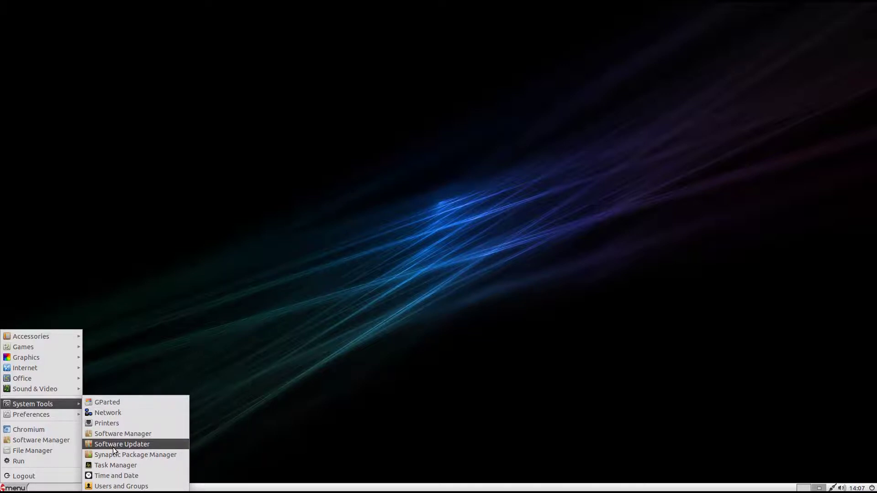
pyautogui.click(112, 463)
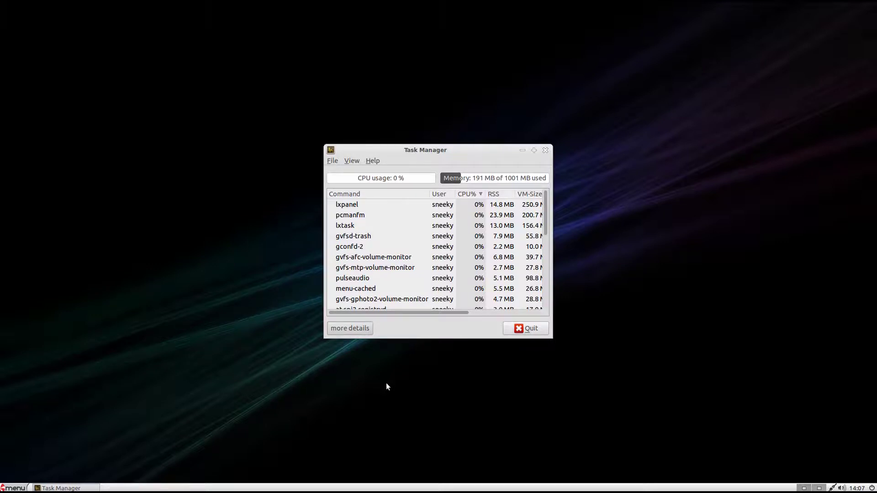
pyautogui.click(528, 330)
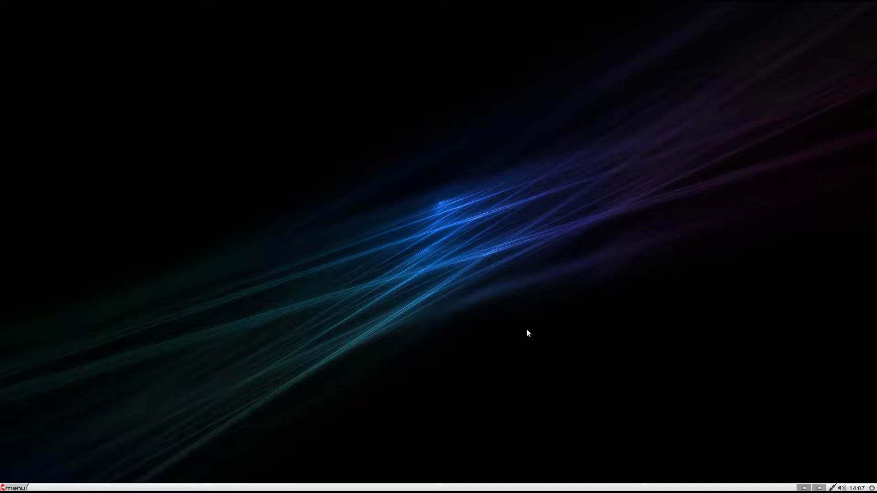
# Open the Peppermint Control Center, review its keyboard, pointer, shortcut, desktop effects and advanced settings, and close it.
pyautogui.click(14, 488)
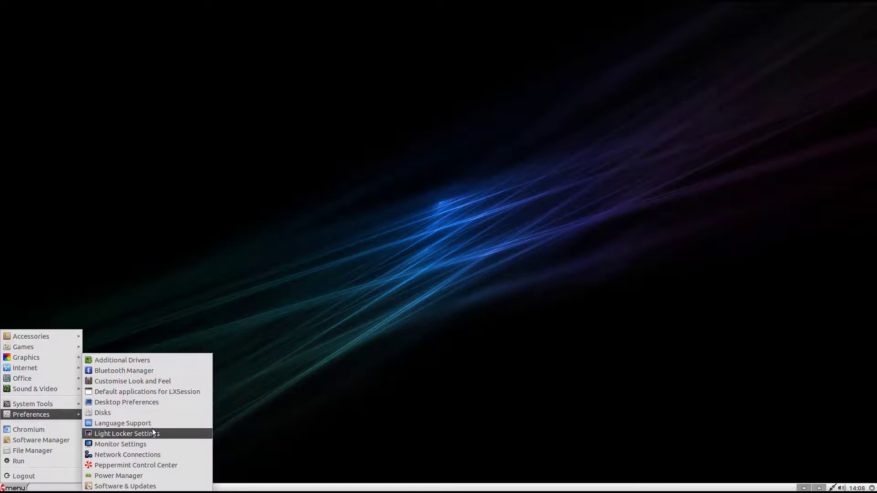
pyautogui.click(149, 466)
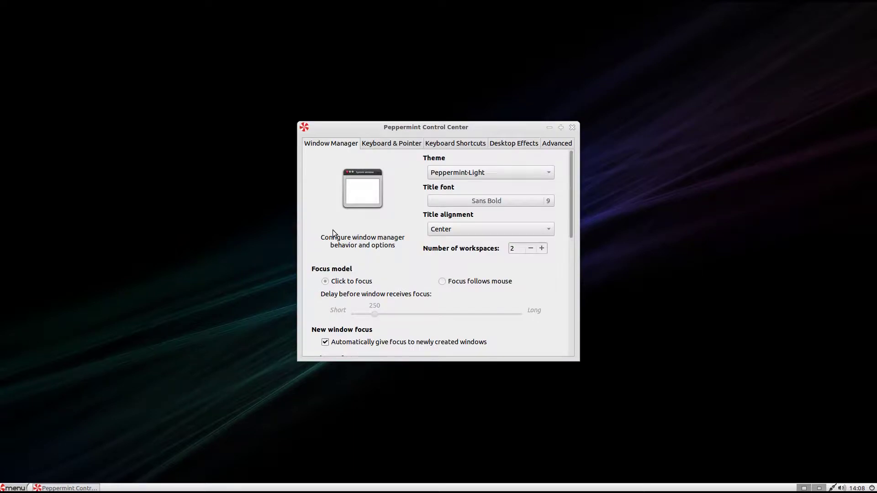
pyautogui.click(407, 145)
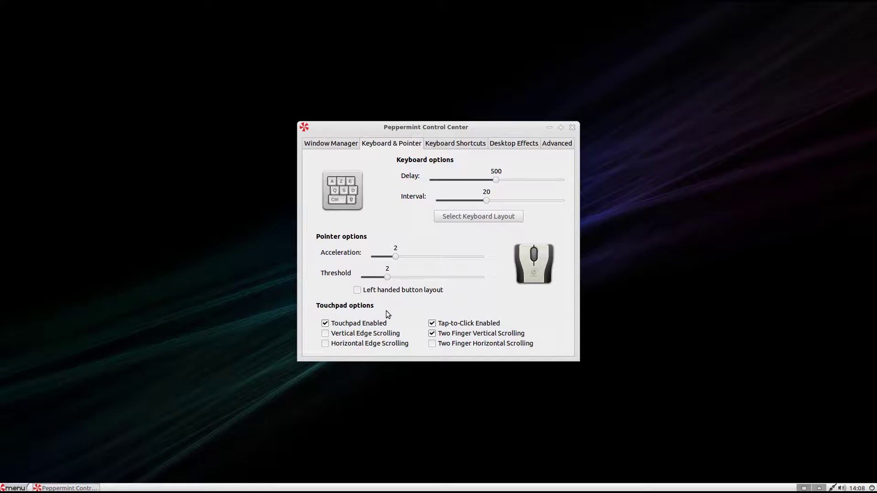
pyautogui.click(461, 145)
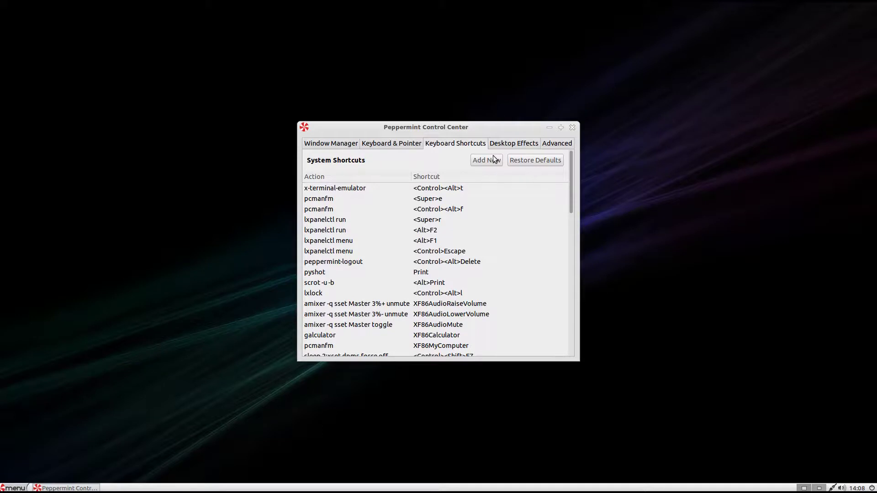
pyautogui.click(505, 145)
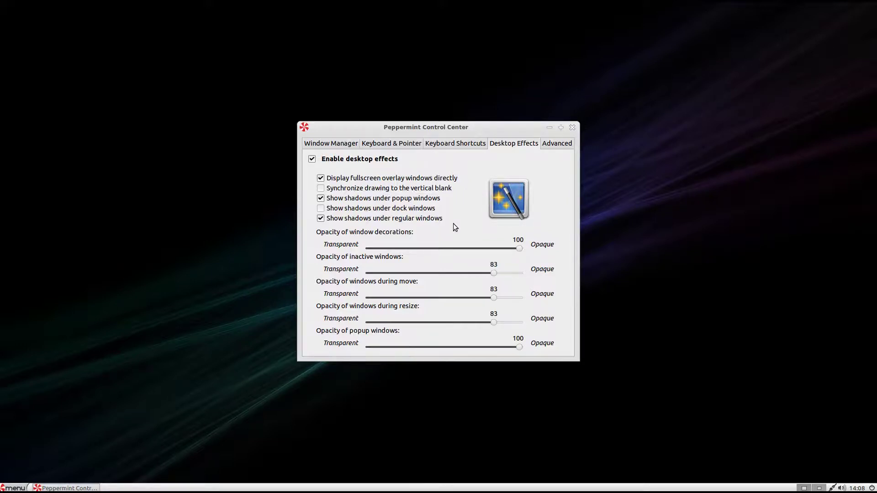
pyautogui.click(556, 145)
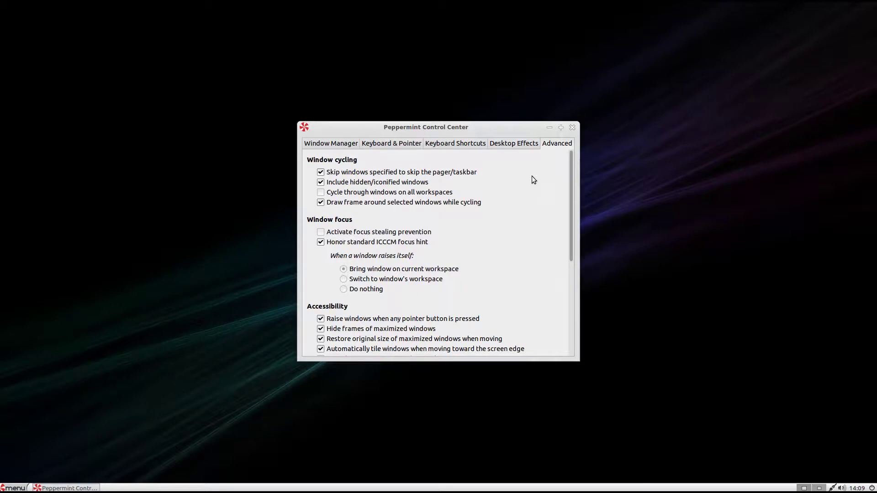
pyautogui.click(573, 127)
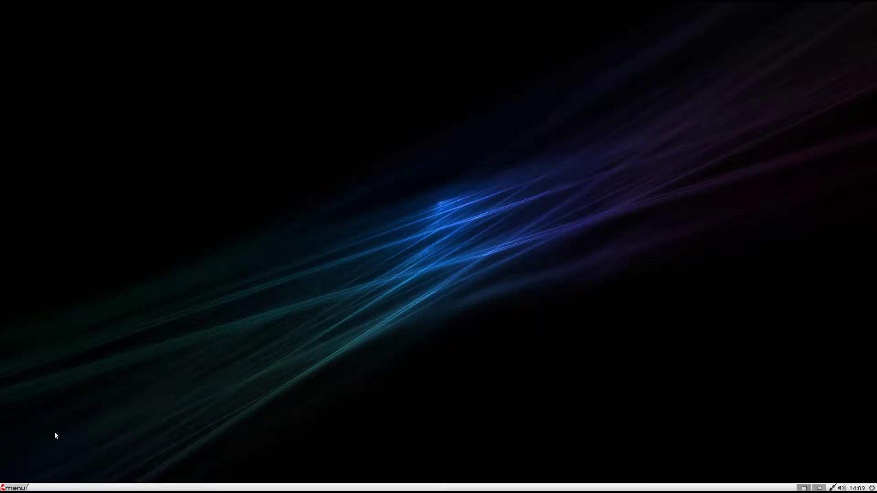
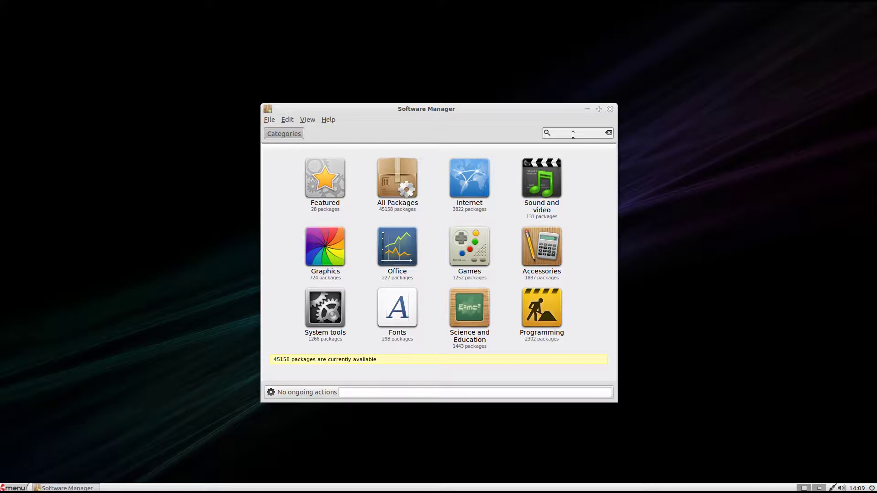
# Search the Software Manager for abiword, install the abiword package, and close the Software Manager.
pyautogui.write('abiword')
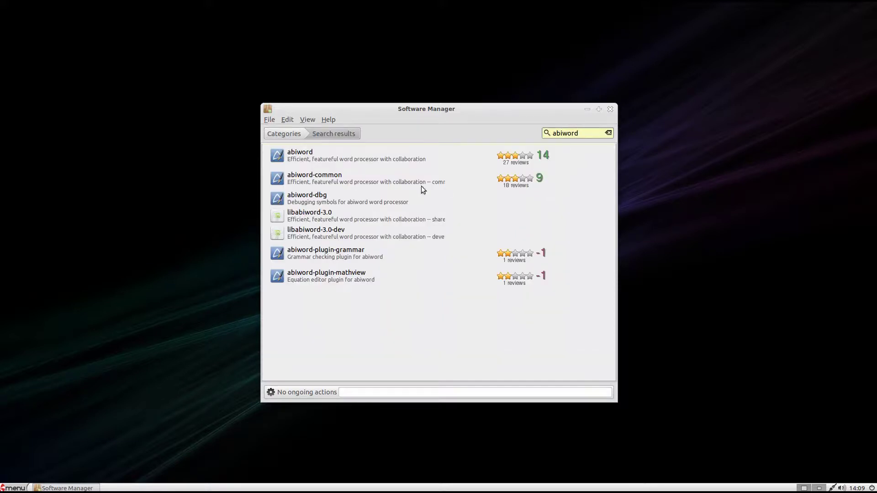
pyautogui.click(325, 155)
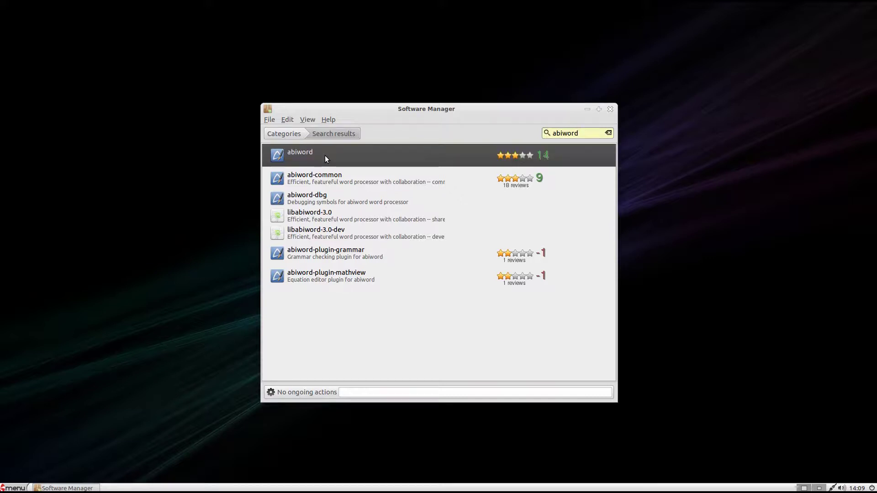
pyautogui.click(301, 155)
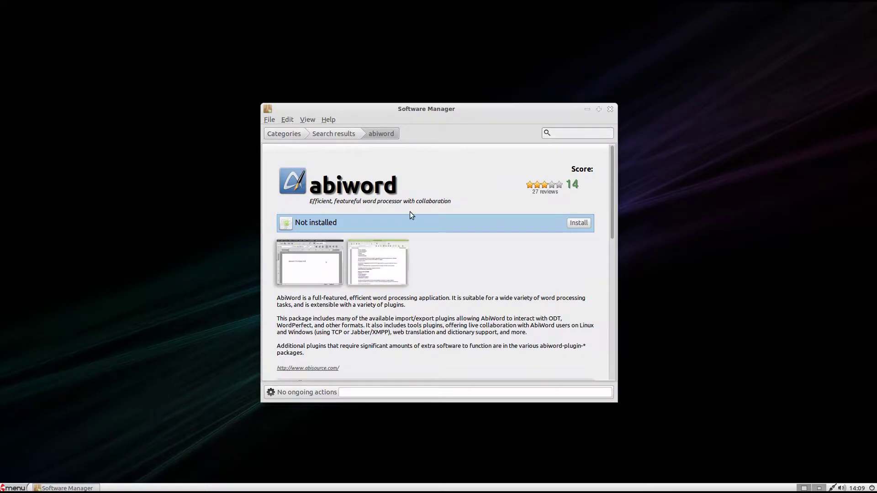
pyautogui.click(577, 224)
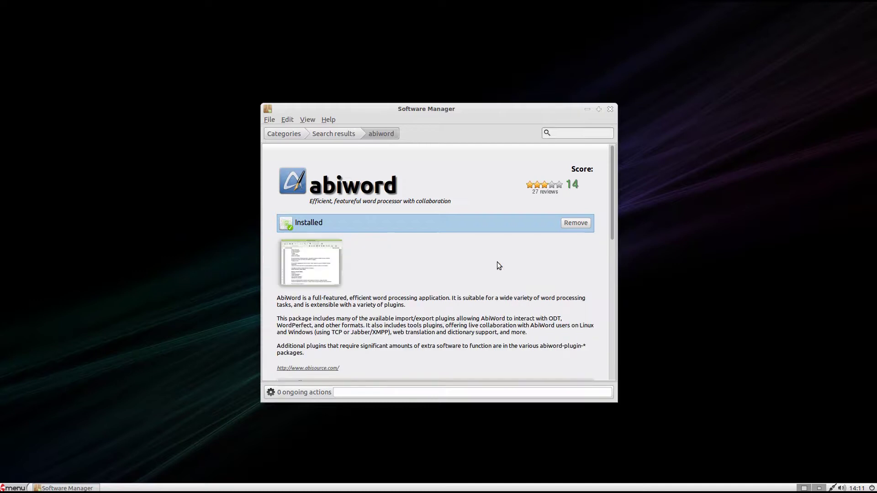
pyautogui.click(611, 110)
# Launch AbiWord from the office applications and maximize its window.
pyautogui.click(15, 488)
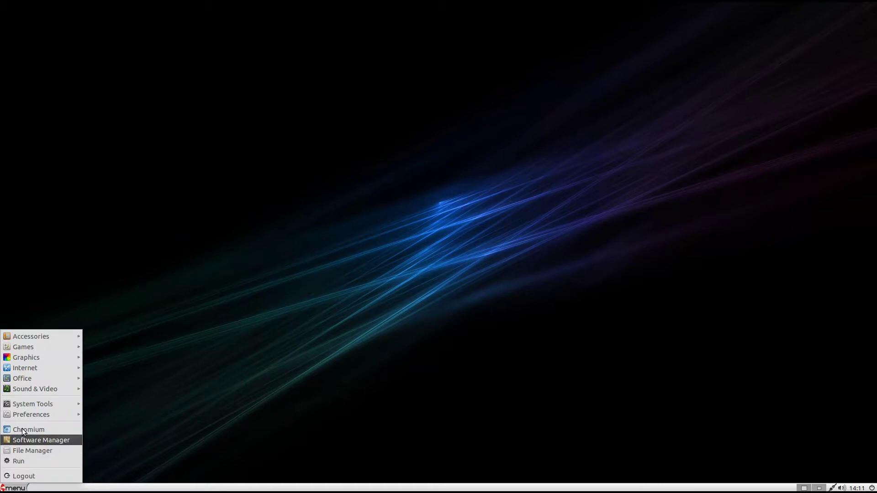
pyautogui.moveTo(32, 380)
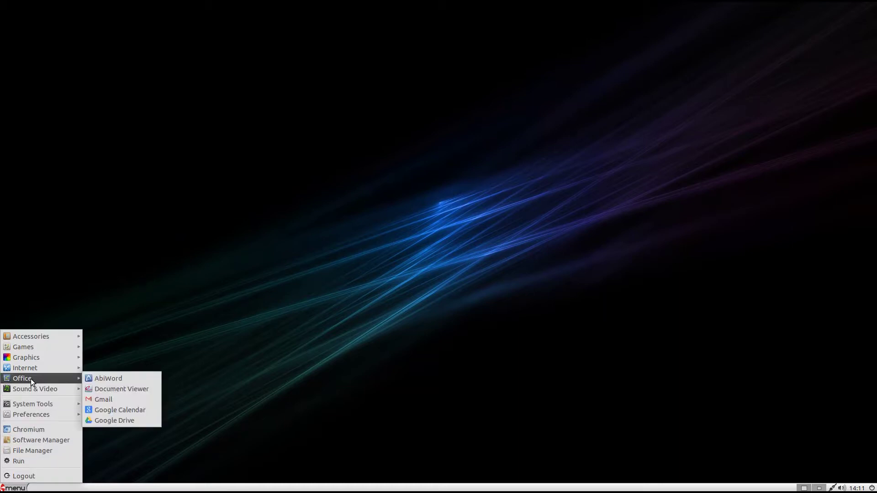
pyautogui.click(100, 378)
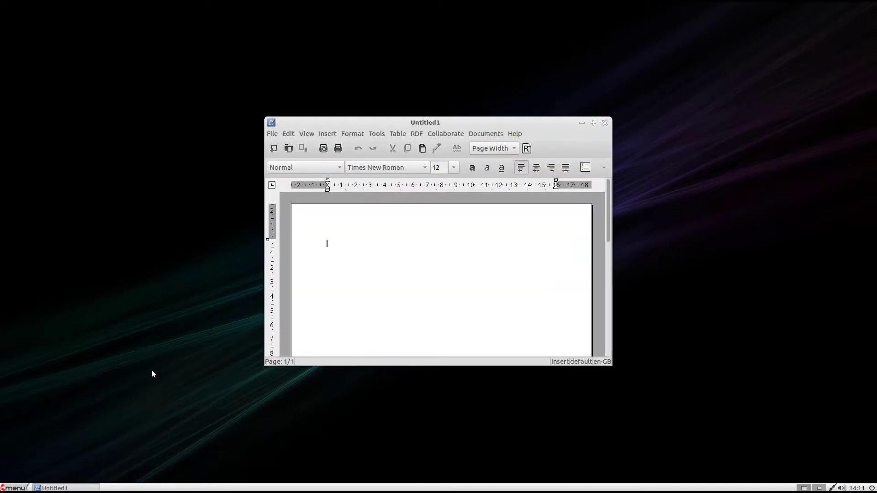
pyautogui.click(593, 123)
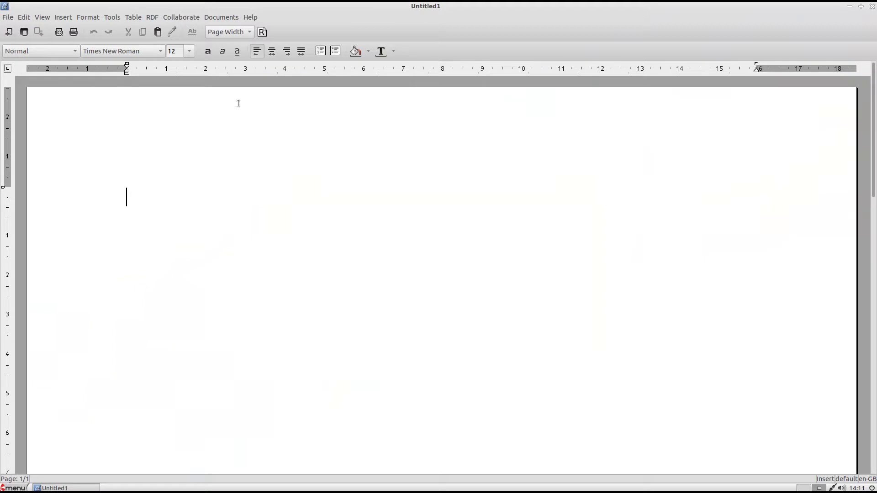
# View AbiWord's version information in its About dialog, and close the dialog and the word processor.
pyautogui.click(251, 17)
pyautogui.click(265, 94)
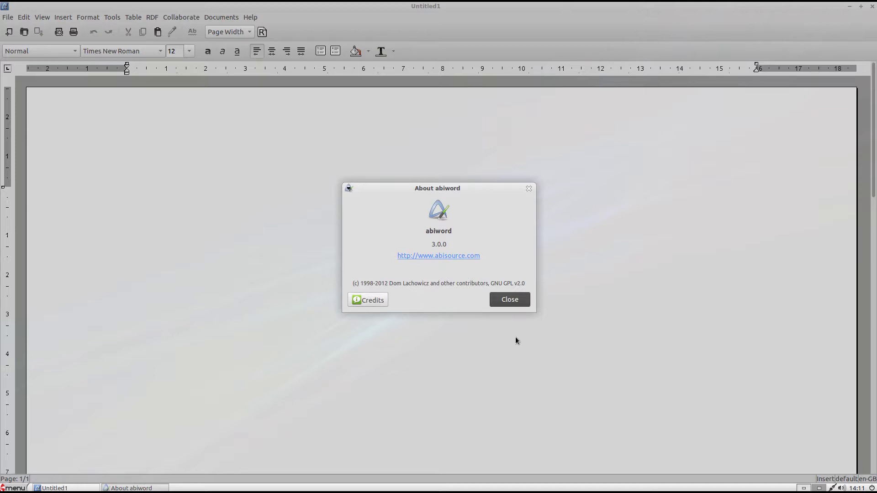
pyautogui.click(529, 304)
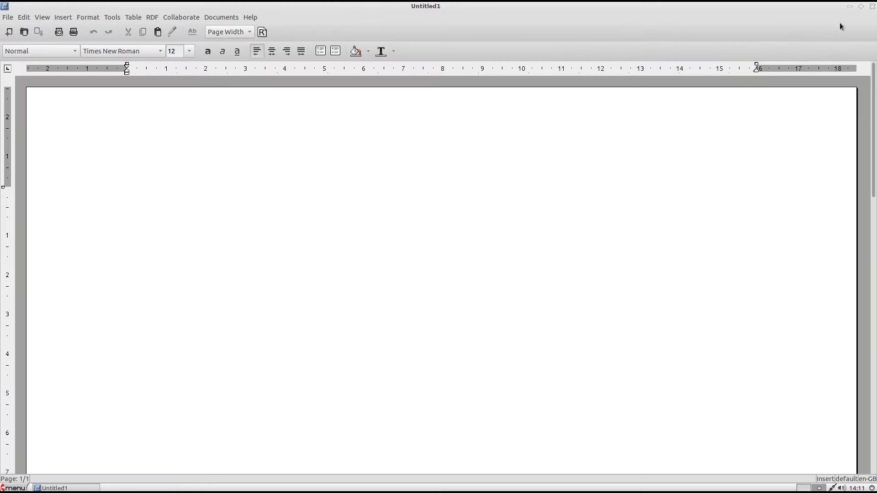
pyautogui.click(873, 7)
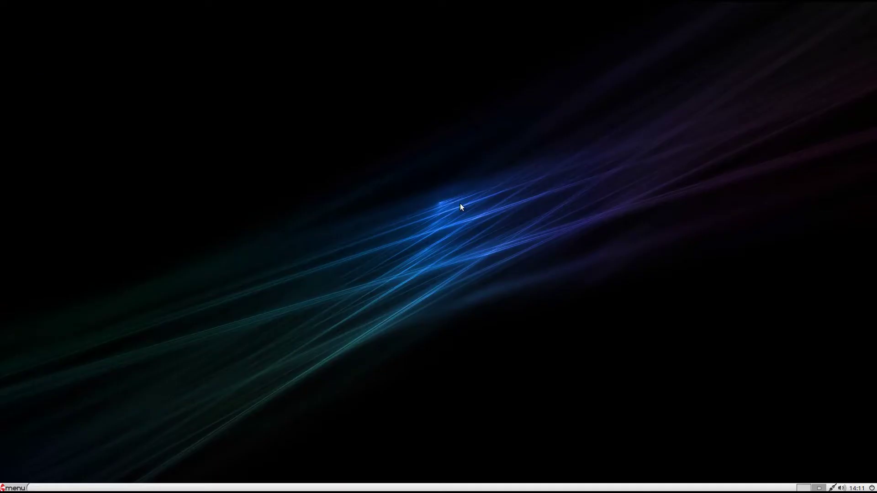
# Launch the Chromium browser, maximize its window, and search for bbc from the Peppermint start page.
pyautogui.click(18, 488)
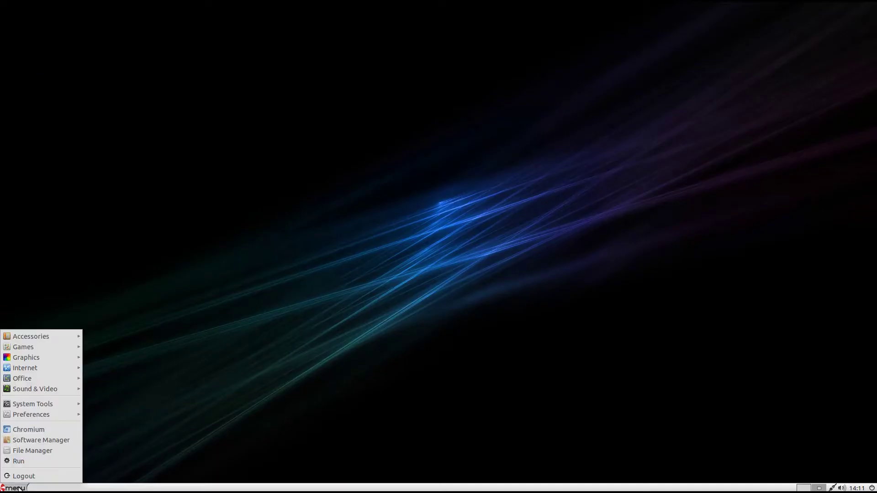
pyautogui.click(29, 434)
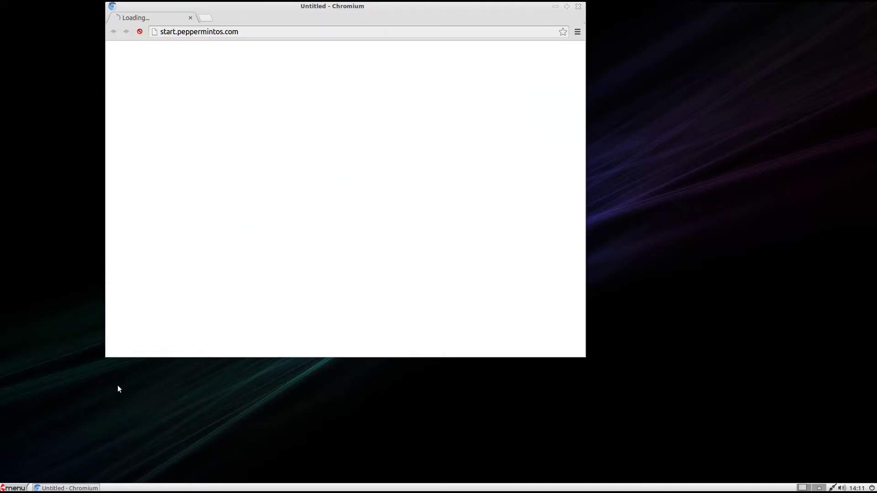
pyautogui.click(566, 6)
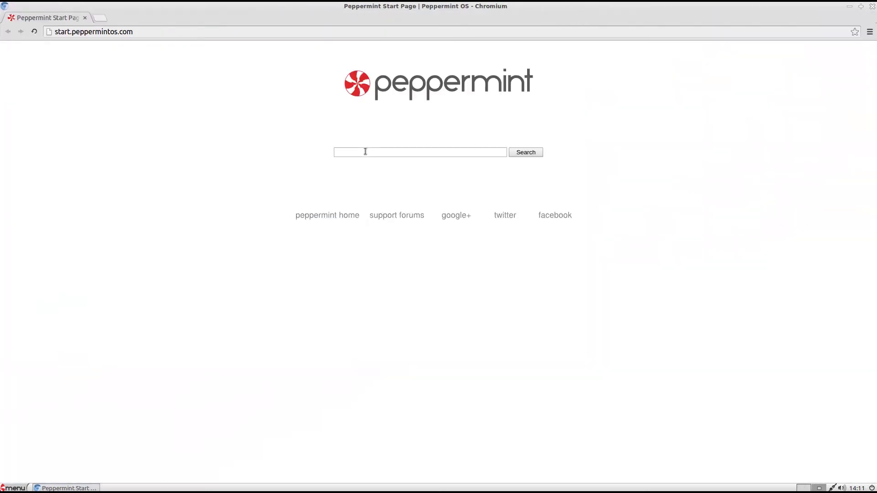
pyautogui.write('bbc')
pyautogui.press('Return')
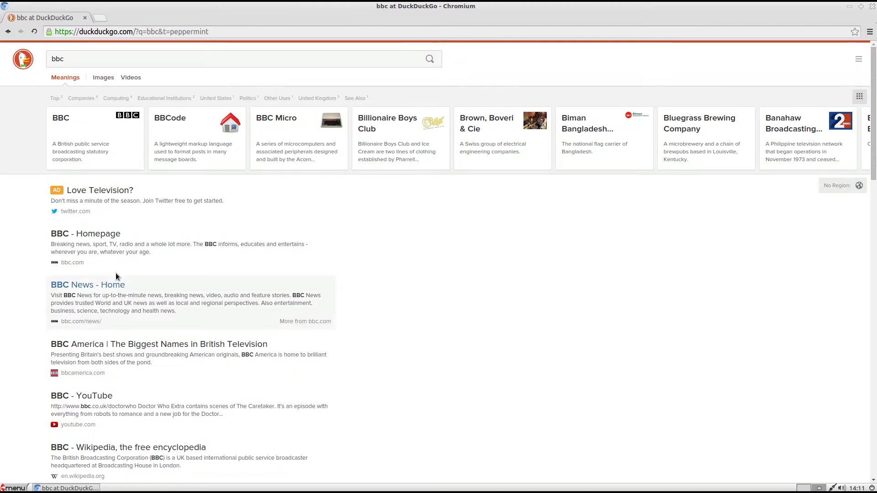
# Open the BBC homepage from the search results, accept its cookie notice, view the page, and close the browser.
pyautogui.click(92, 234)
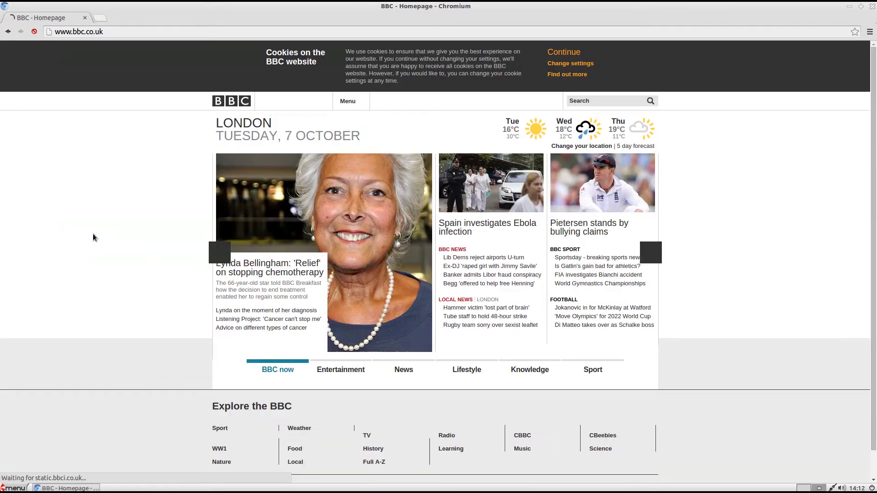
pyautogui.click(569, 55)
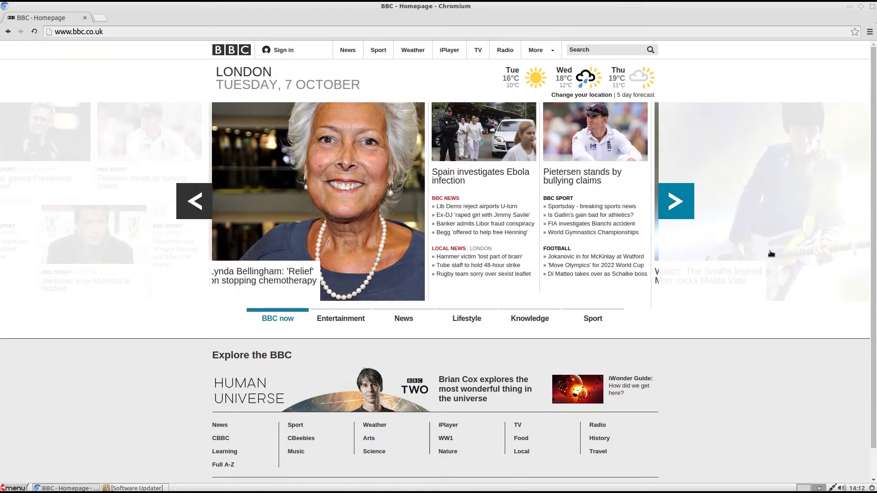
pyautogui.scroll(-2, 728, 315)
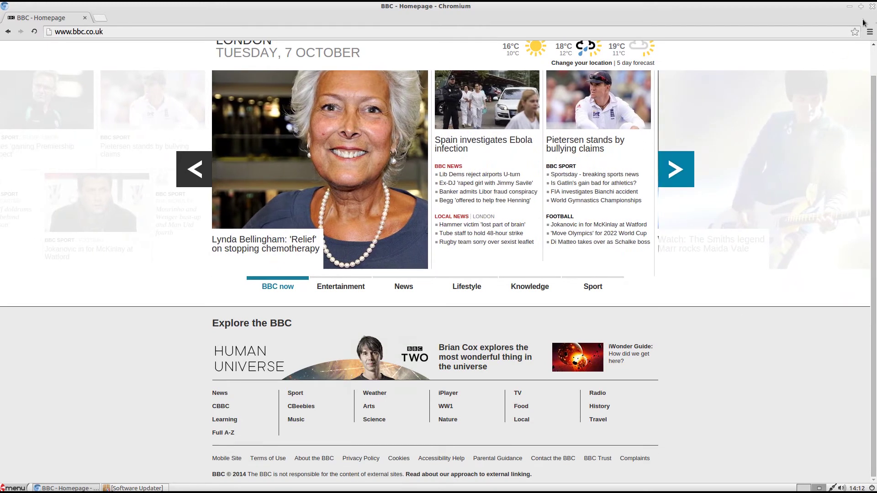
pyautogui.click(872, 7)
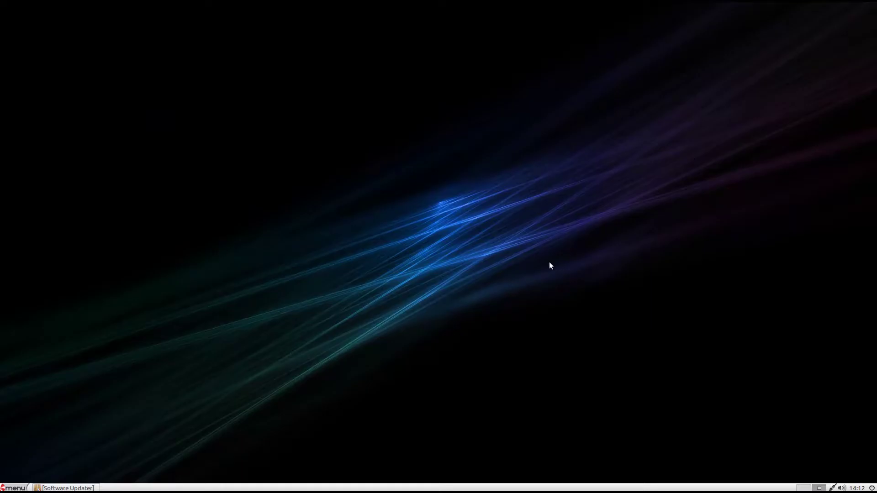